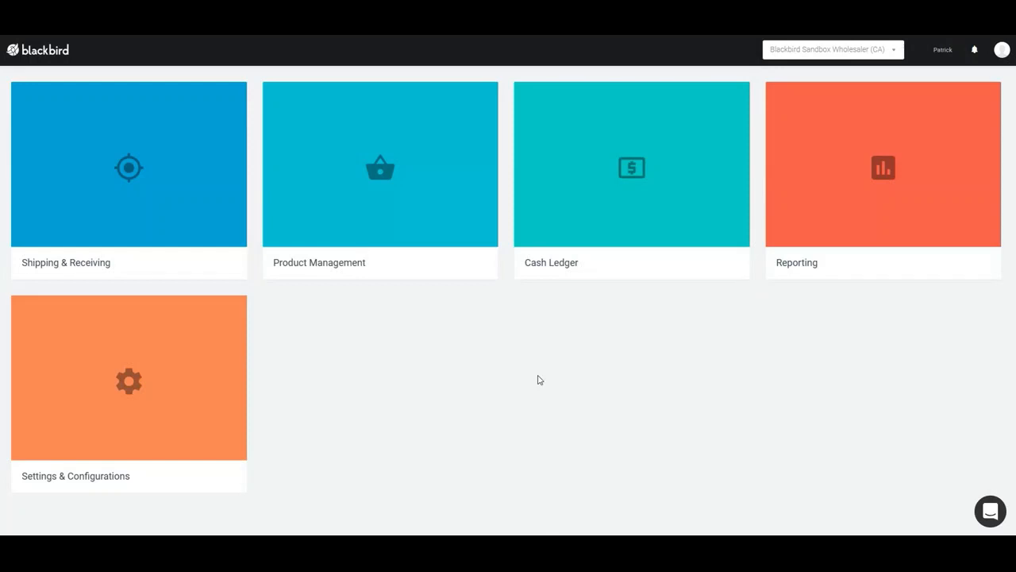
Step: Start adding a product in product management, choosing the brand BaM and the product Forum Cut Cookies Pre-roll
{"action": "left_click", "coordinate": [369, 194]}
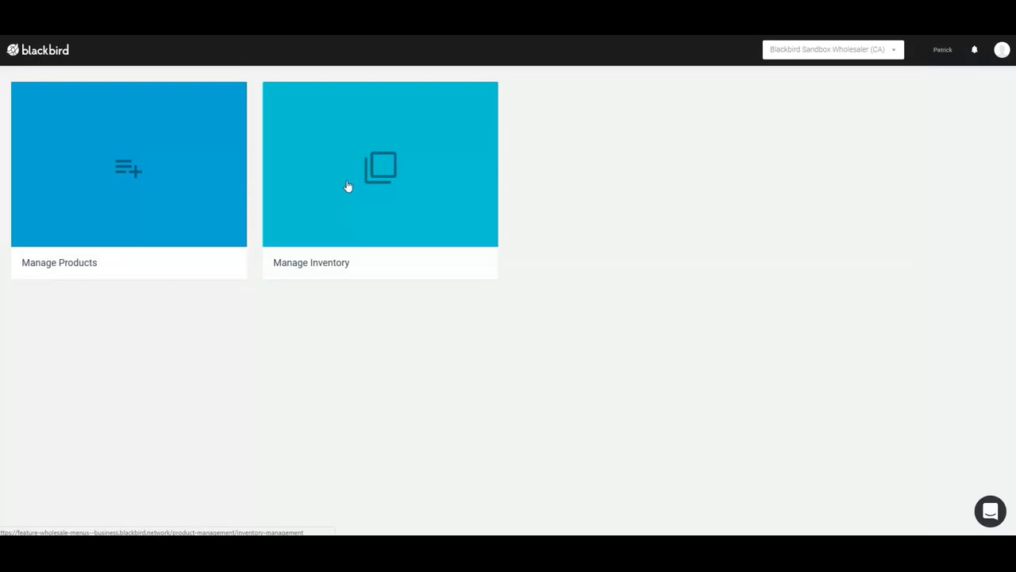
{"action": "left_click", "coordinate": [158, 171]}
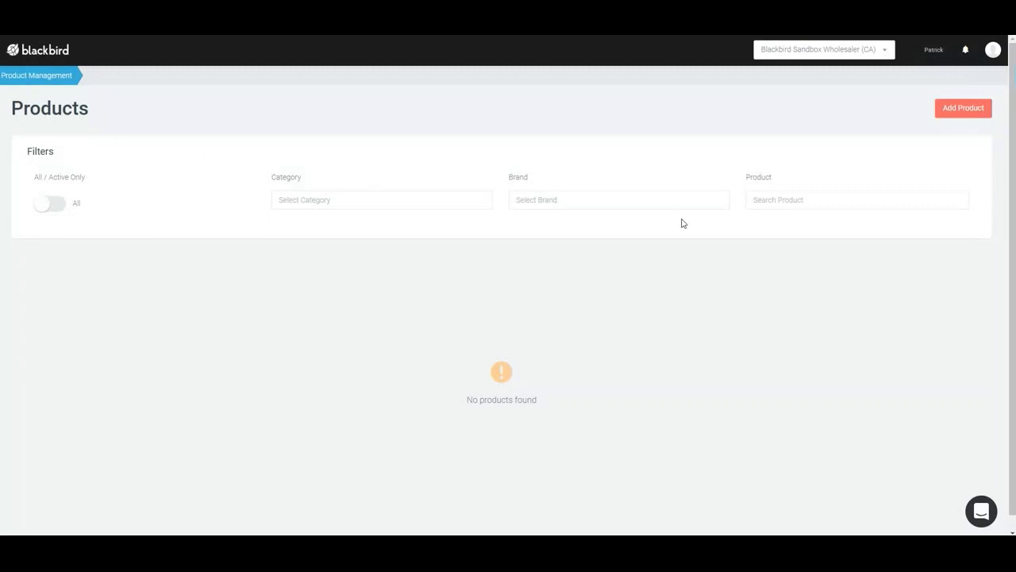
{"action": "left_click", "coordinate": [945, 116]}
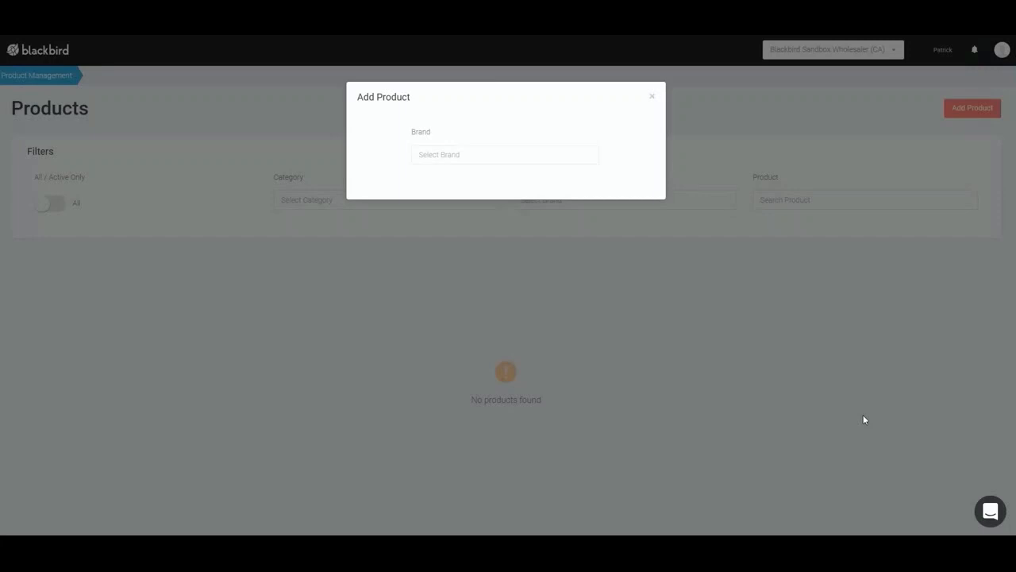
{"action": "left_click", "coordinate": [523, 155]}
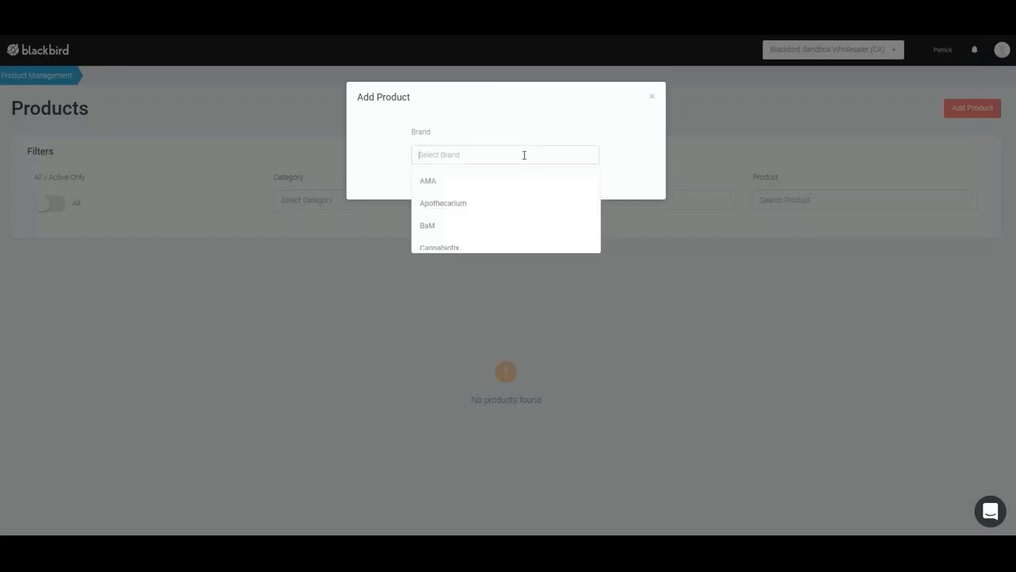
{"action": "left_click", "coordinate": [444, 228]}
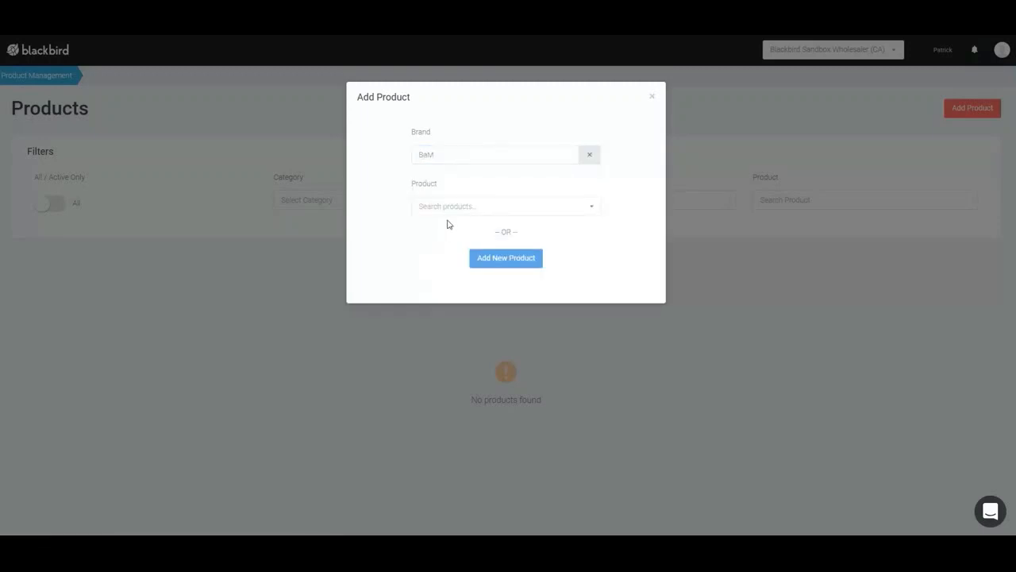
{"action": "left_click", "coordinate": [455, 206]}
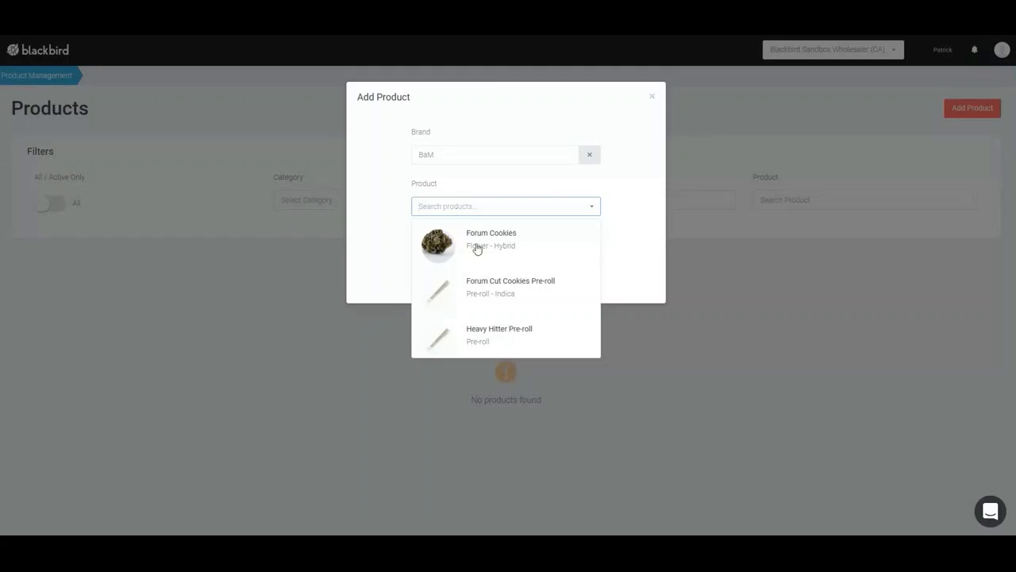
{"action": "left_click", "coordinate": [488, 289]}
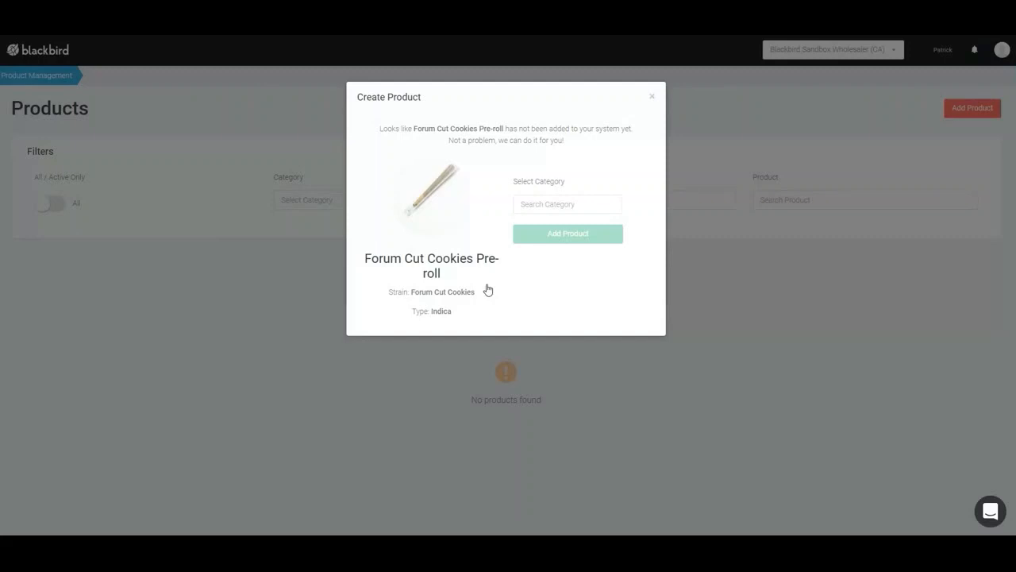
Step: Assign the product to the Blackbird Pre-rolls category and add it
{"action": "left_click_drag", "start_coordinate": [488, 290], "coordinate": [527, 210]}
{"action": "left_click", "coordinate": [526, 210]}
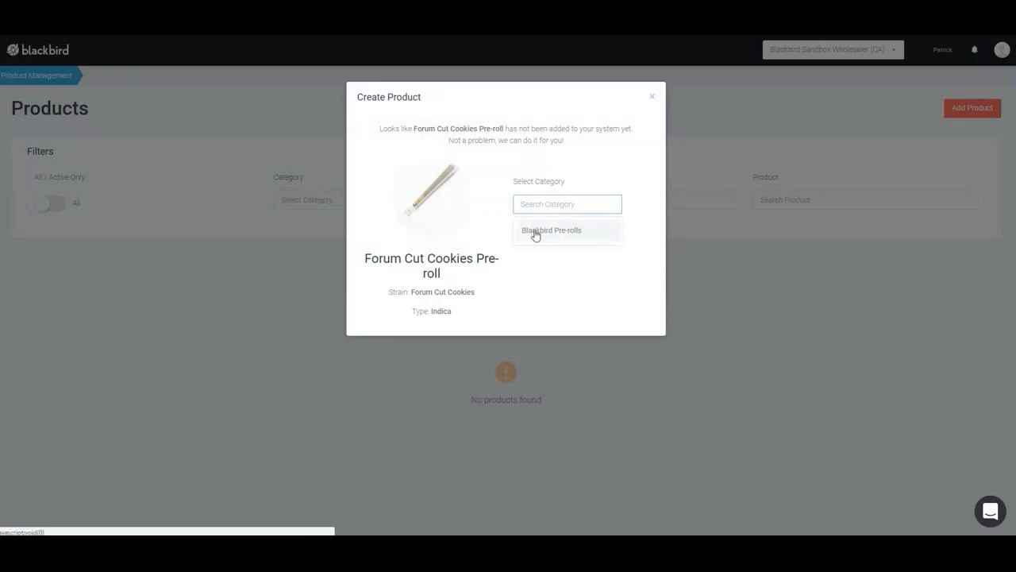
{"action": "left_click", "coordinate": [535, 236]}
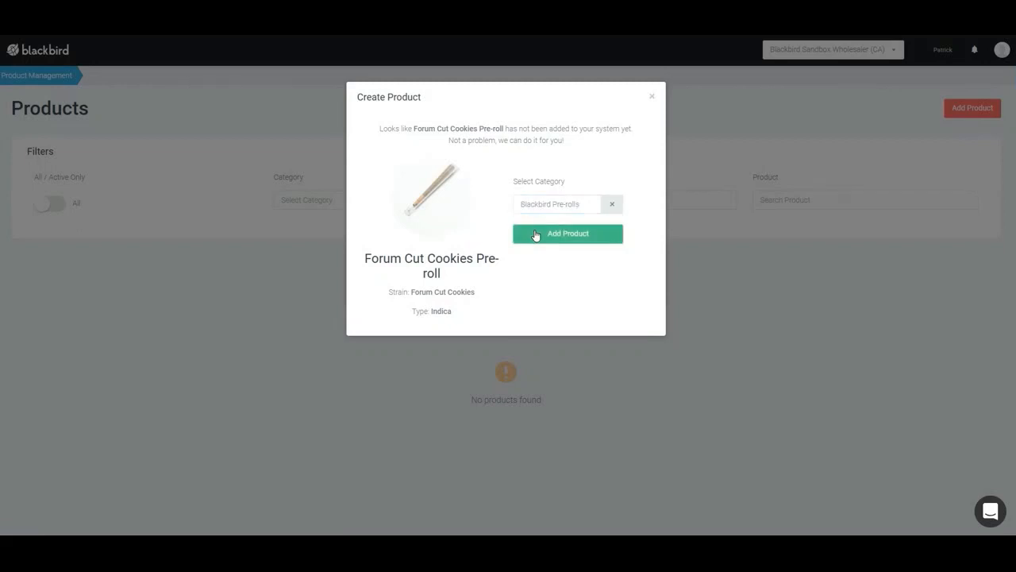
{"action": "left_click", "coordinate": [535, 235]}
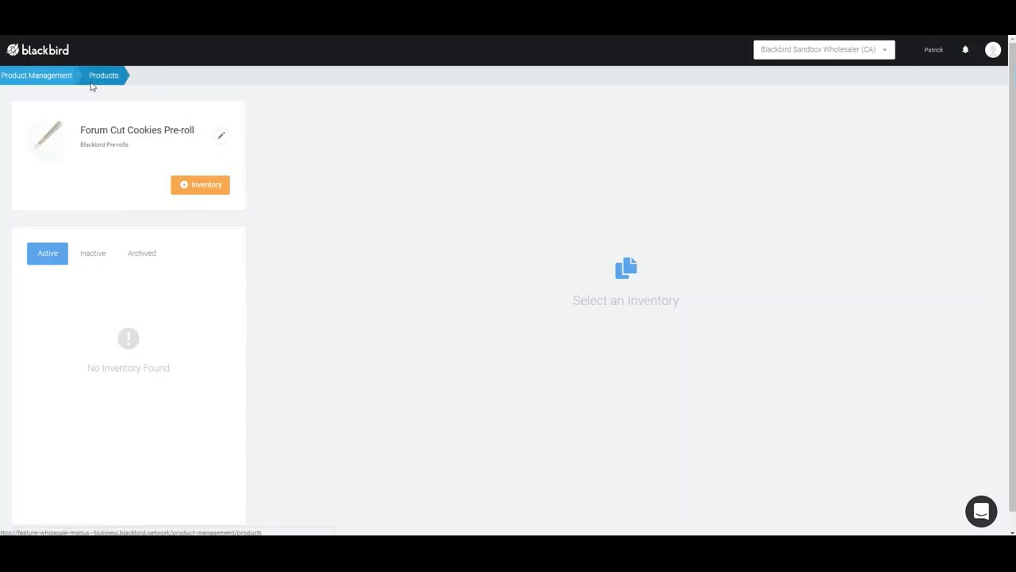
Step: Reopen Forum Cut Cookies Pre-roll from the product list and start a tracked inventory with SKU DJWOIDJW and unit label Pre-roll
{"action": "left_click", "coordinate": [93, 84]}
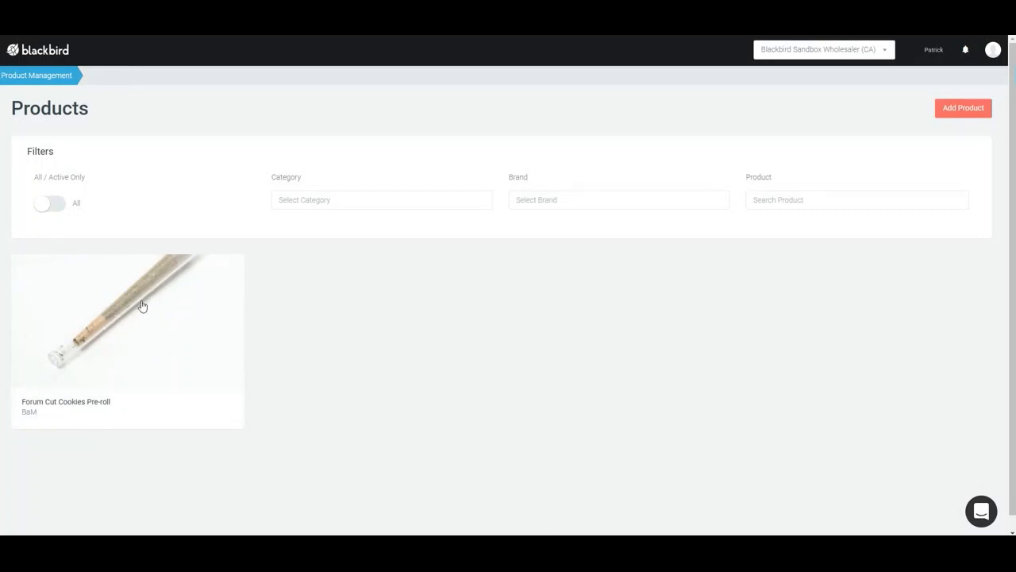
{"action": "left_click", "coordinate": [93, 294]}
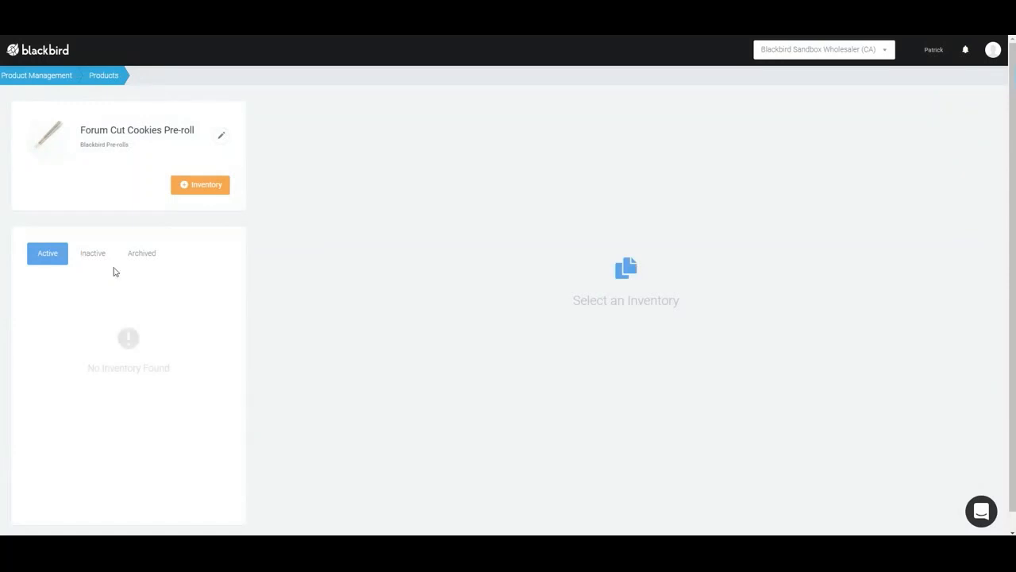
{"action": "left_click", "coordinate": [200, 191]}
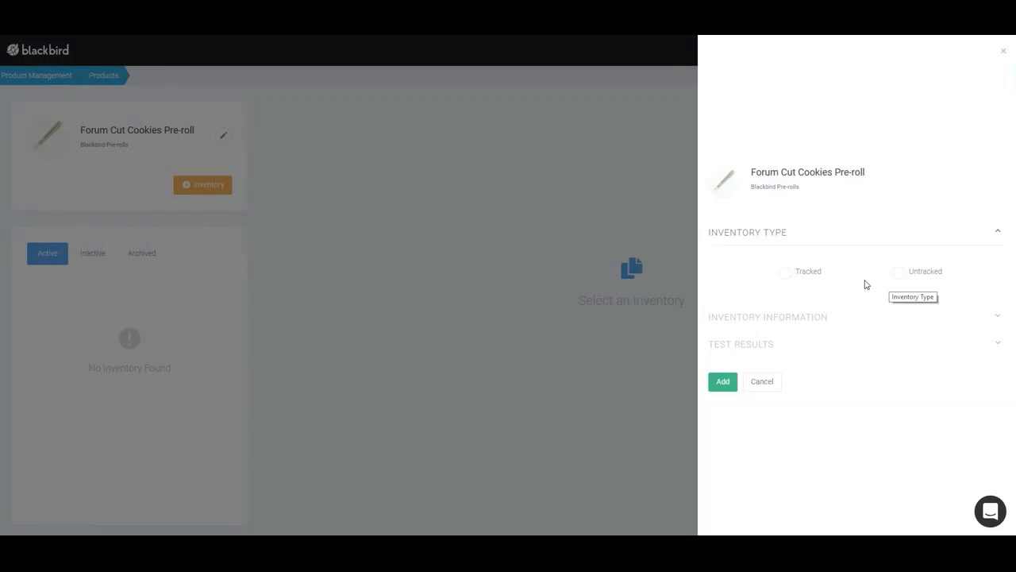
{"action": "left_click", "coordinate": [790, 274]}
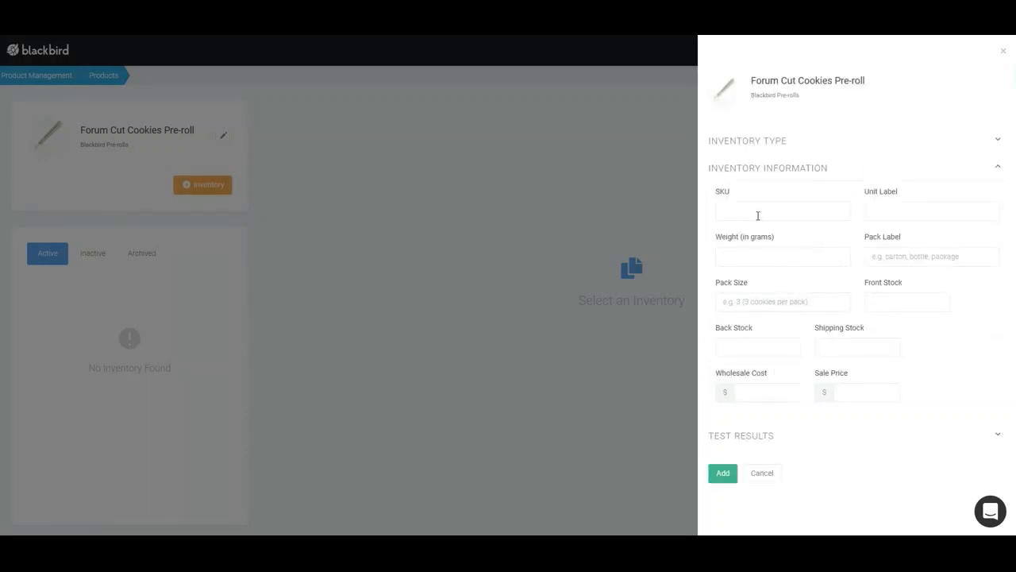
{"action": "left_click", "coordinate": [757, 213]}
{"action": "type", "text": "DJWOIDJW"}
{"action": "left_click", "coordinate": [892, 209]}
{"action": "type", "text": "Pe"}
{"action": "key", "text": "BackSpace"}
{"action": "key", "text": "BackSpace"}
{"action": "type", "text": "Pre-roll"}
Step: Set the wholesale cost to $2, the sale price to $5 and the shipping stock to 400, and add the inventory
{"action": "left_click", "coordinate": [766, 393]}
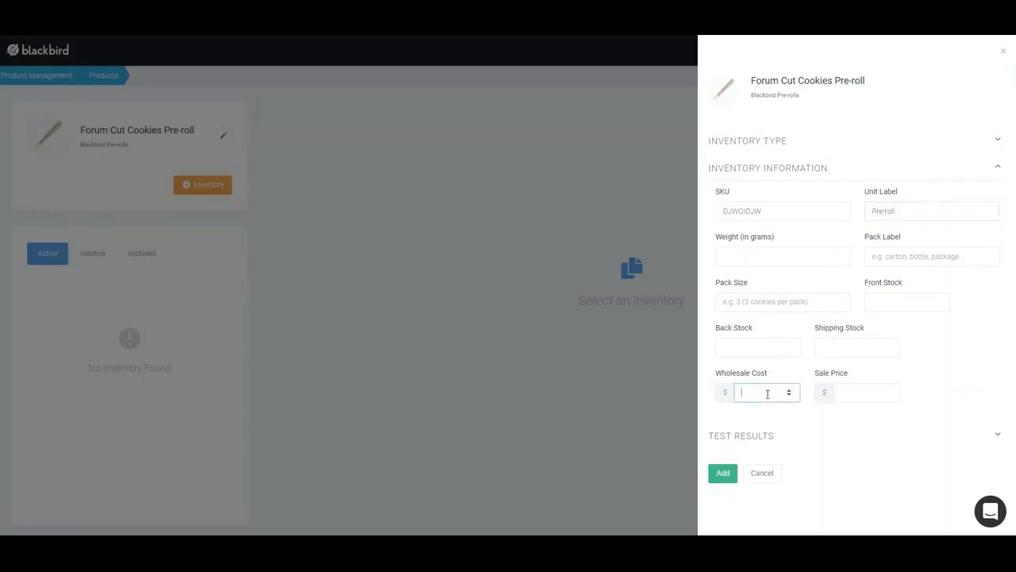
{"action": "type", "text": "2"}
{"action": "left_click", "coordinate": [851, 388]}
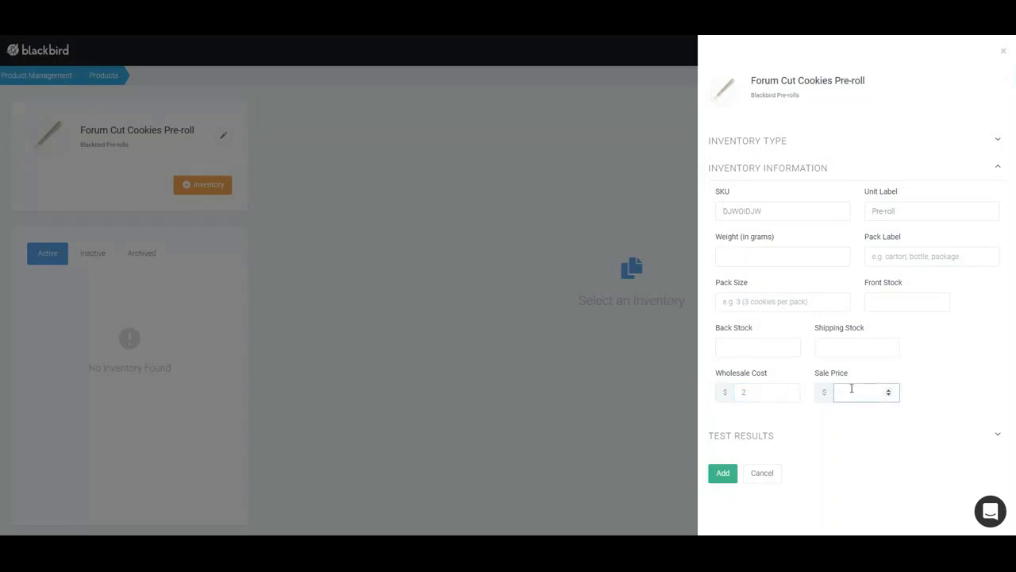
{"action": "type", "text": "5"}
{"action": "left_click", "coordinate": [834, 347]}
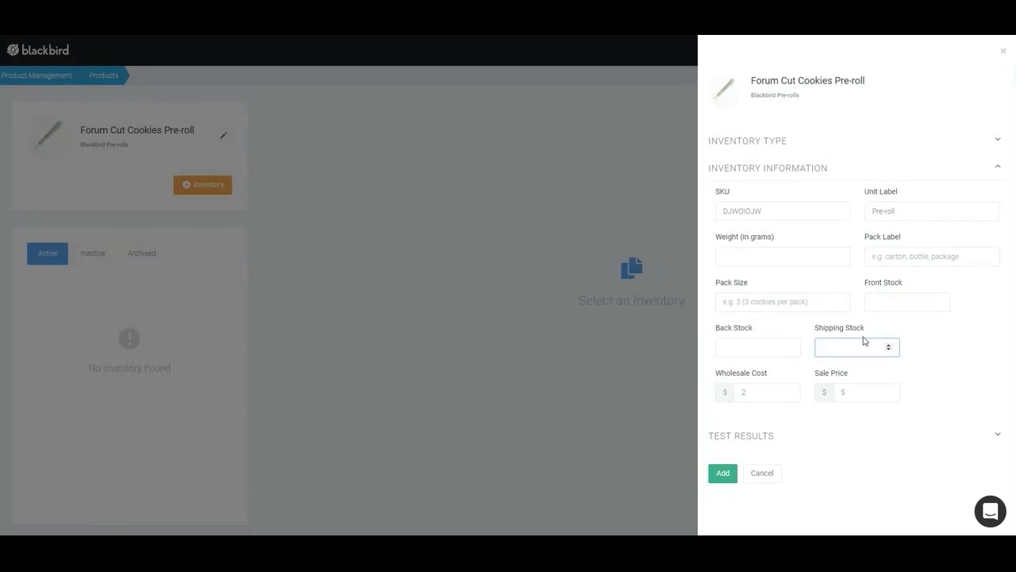
{"action": "left_click", "coordinate": [863, 336]}
{"action": "left_click", "coordinate": [862, 347]}
{"action": "type", "text": "400"}
{"action": "left_click", "coordinate": [713, 476]}
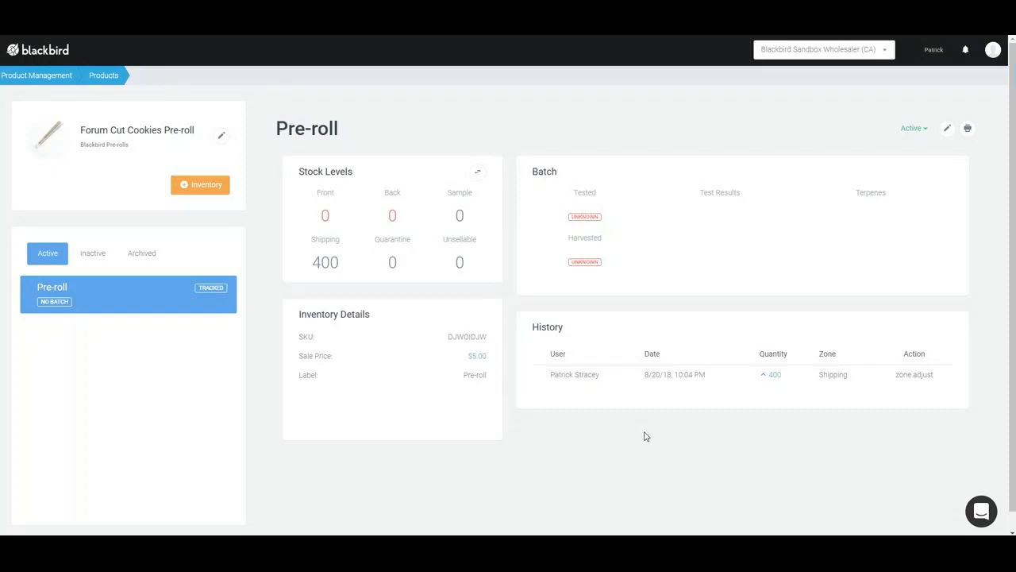
Step: Examine the Pre-roll inventory's stock transfer form and its editable test results, leaving both without saving
{"action": "left_click", "coordinate": [477, 176]}
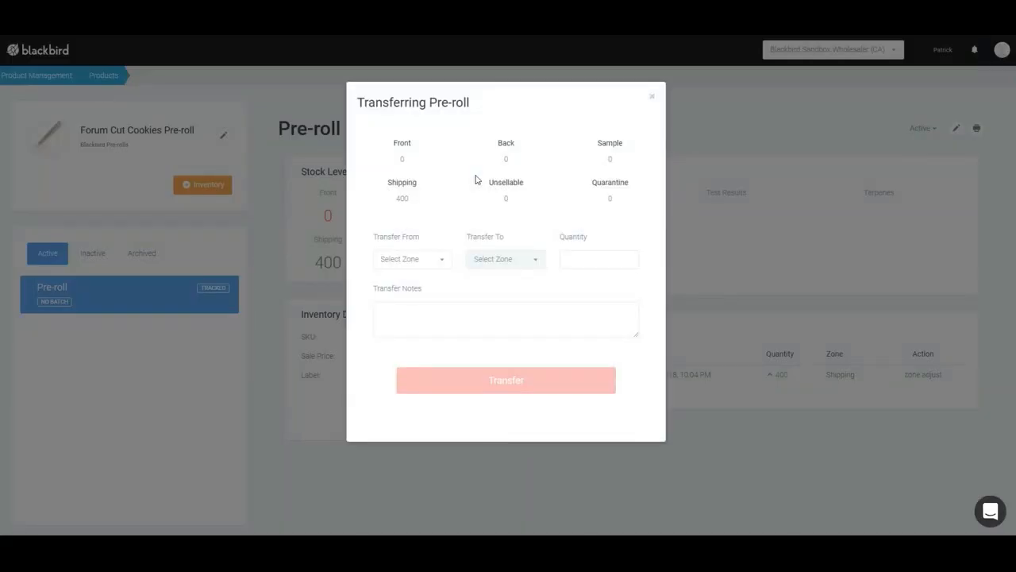
{"action": "left_click", "coordinate": [651, 97]}
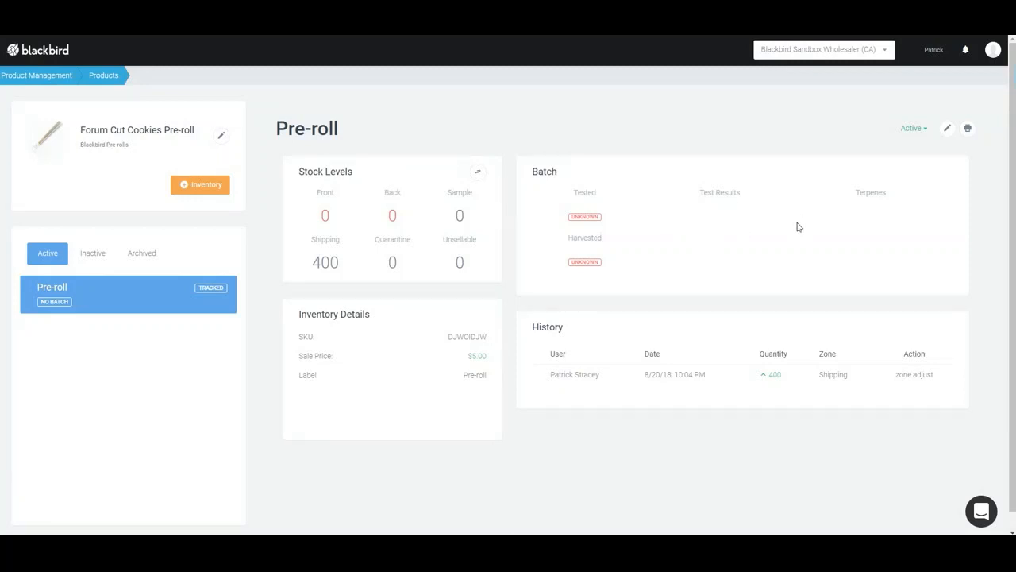
{"action": "left_click", "coordinate": [945, 133]}
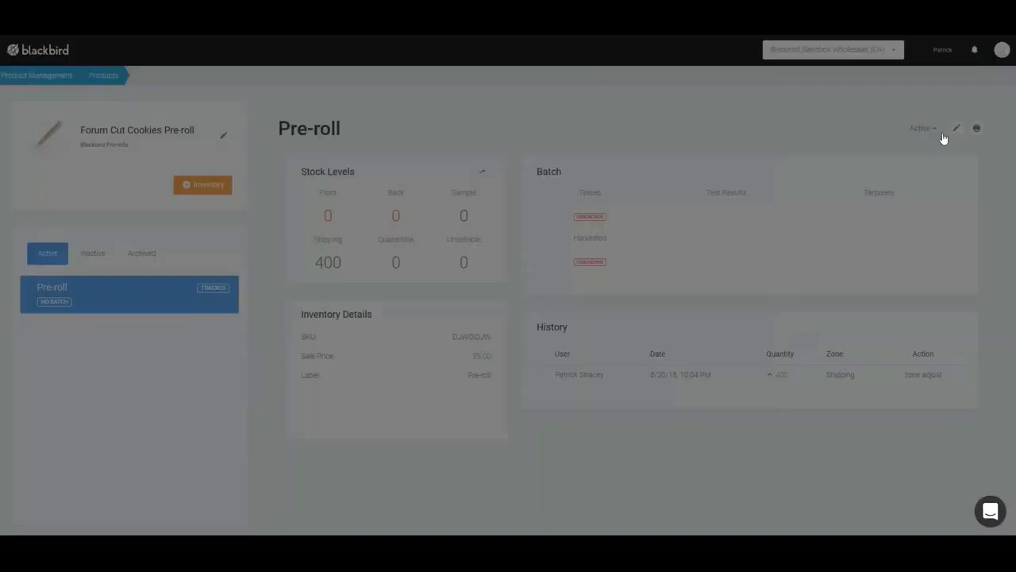
{"action": "left_click", "coordinate": [866, 404]}
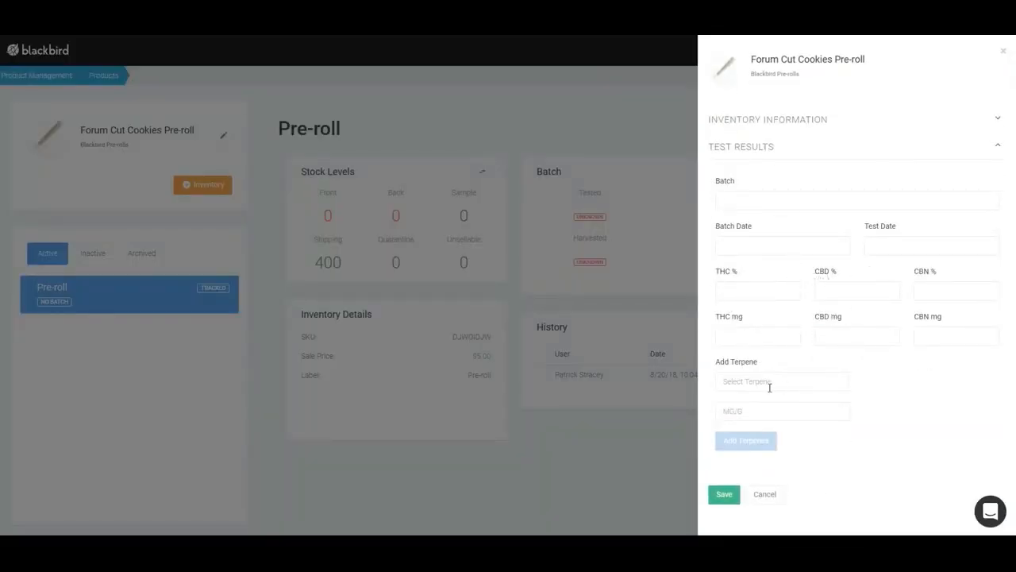
{"action": "left_click", "coordinate": [756, 501]}
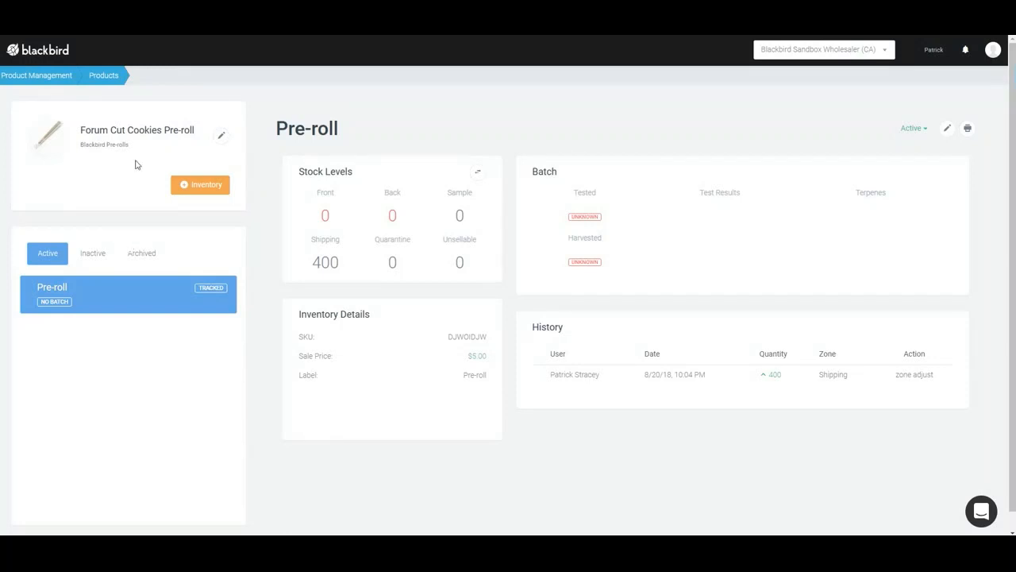
Step: Start a second tracked inventory for the product with SKU EQ034IR and unit label Pre-roll
{"action": "left_click", "coordinate": [193, 190]}
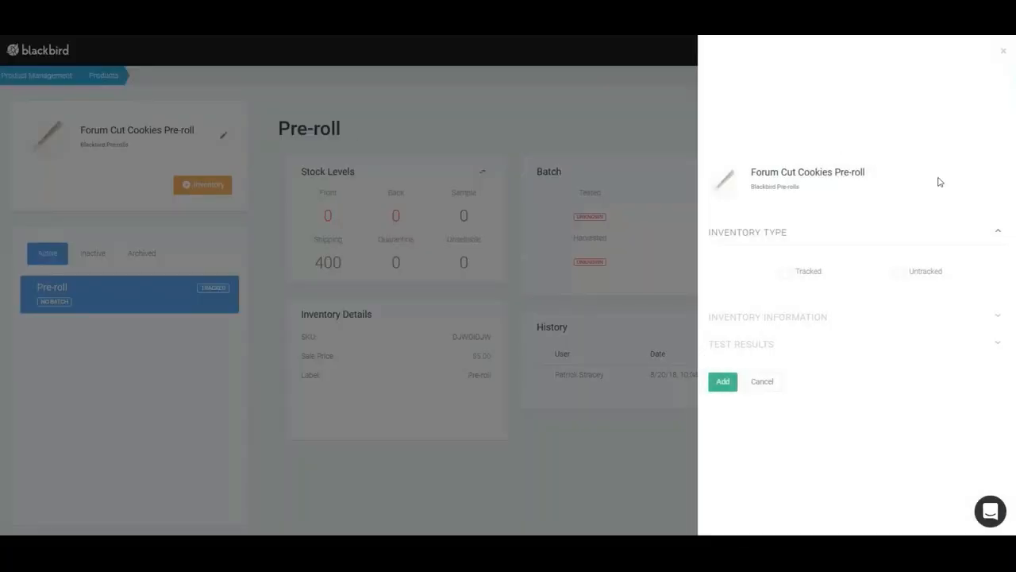
{"action": "left_click", "coordinate": [811, 270]}
{"action": "left_click", "coordinate": [777, 213]}
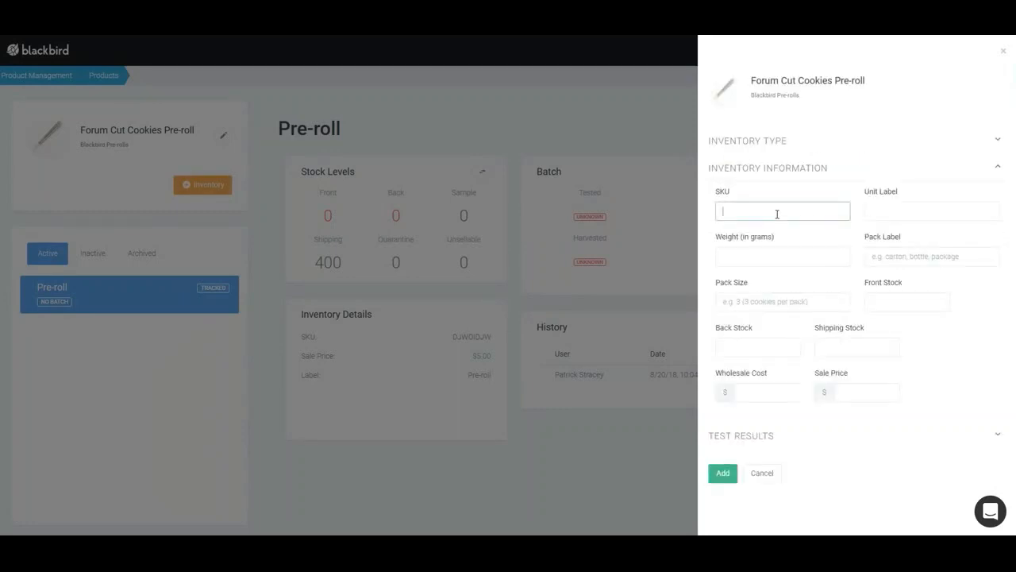
{"action": "type", "text": "EQ034IR"}
{"action": "left_click", "coordinate": [869, 211]}
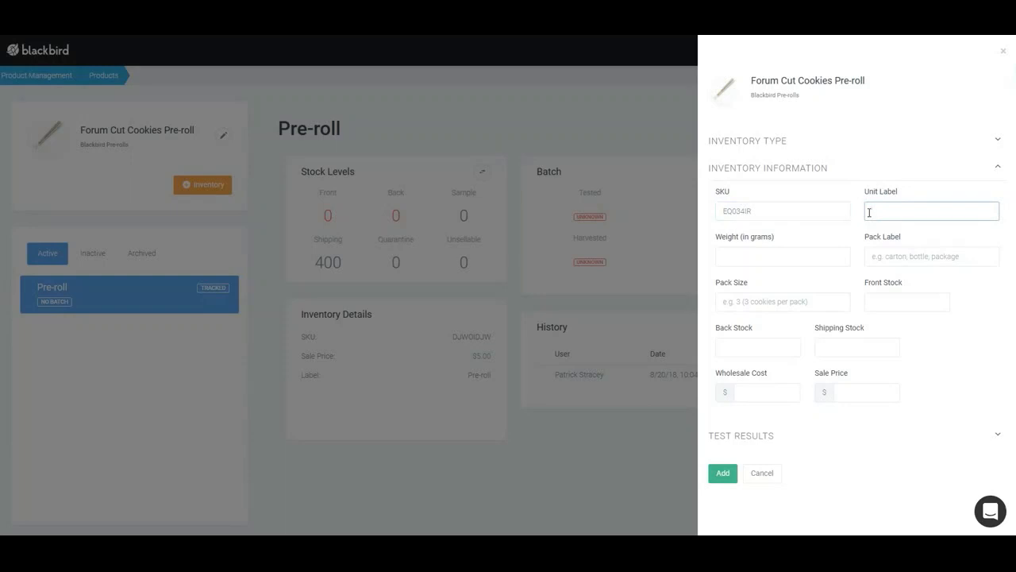
{"action": "type", "text": "Pre-roll"}
Step: Set the second inventory's shipping stock to 600, wholesale cost to $2 and sale price to $5
{"action": "left_click", "coordinate": [829, 349]}
{"action": "type", "text": "600"}
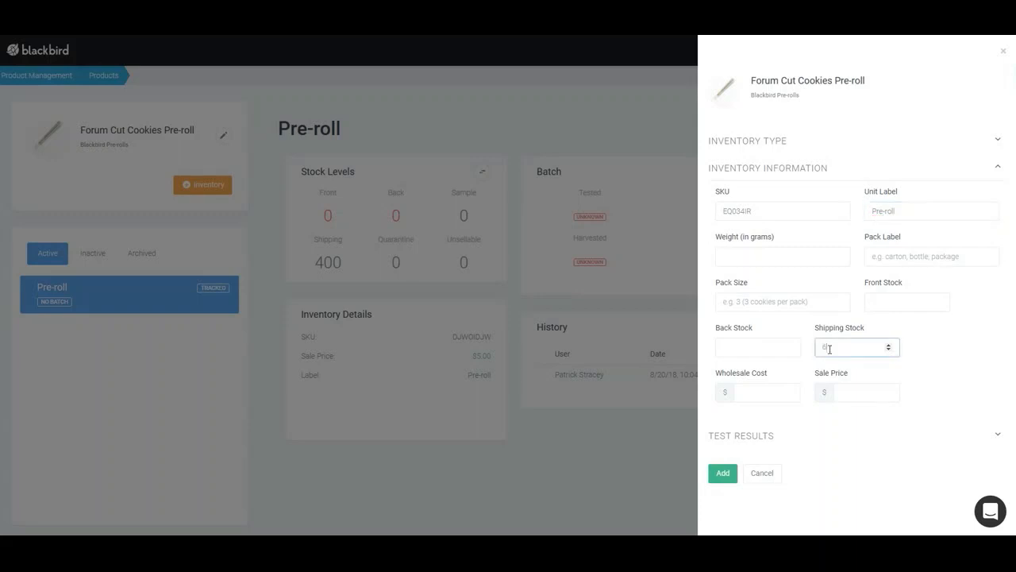
{"action": "left_click", "coordinate": [775, 392]}
{"action": "type", "text": "2"}
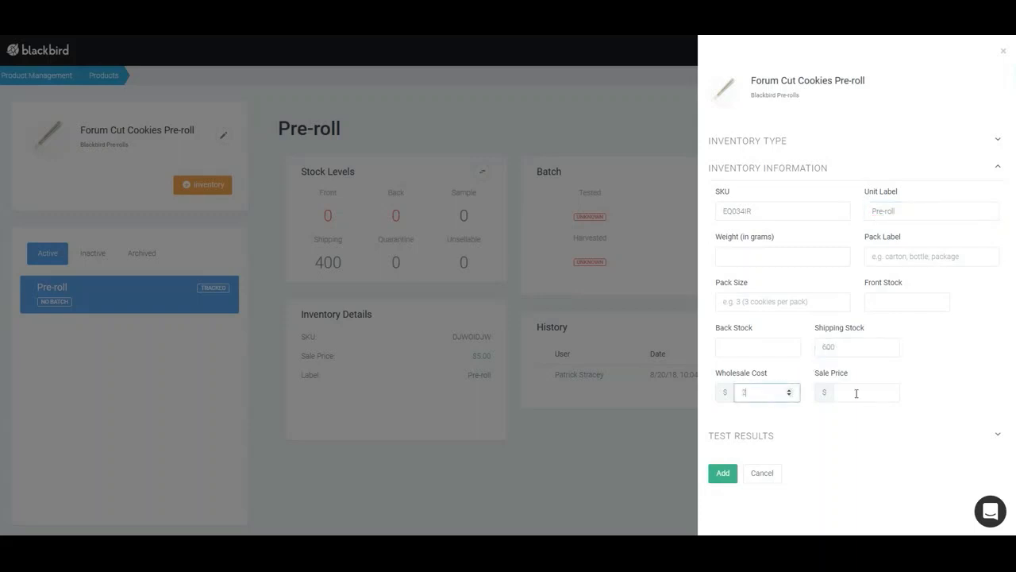
{"action": "left_click", "coordinate": [857, 401]}
{"action": "type", "text": "5"}
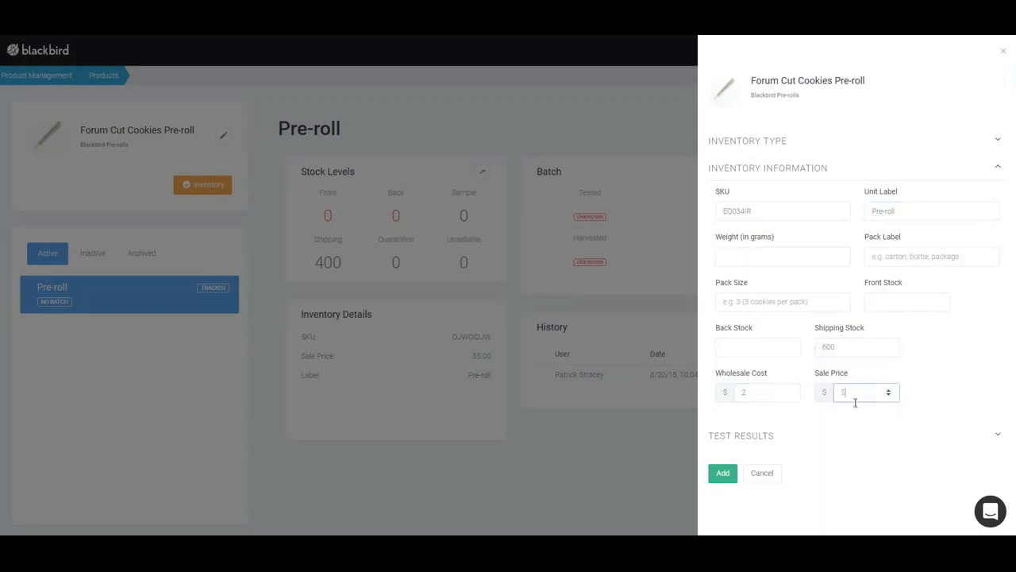
Step: Enter BATCH 546 as the batch with batch date 8/19/2018 in the test results, and add the inventory
{"action": "left_click", "coordinate": [810, 433]}
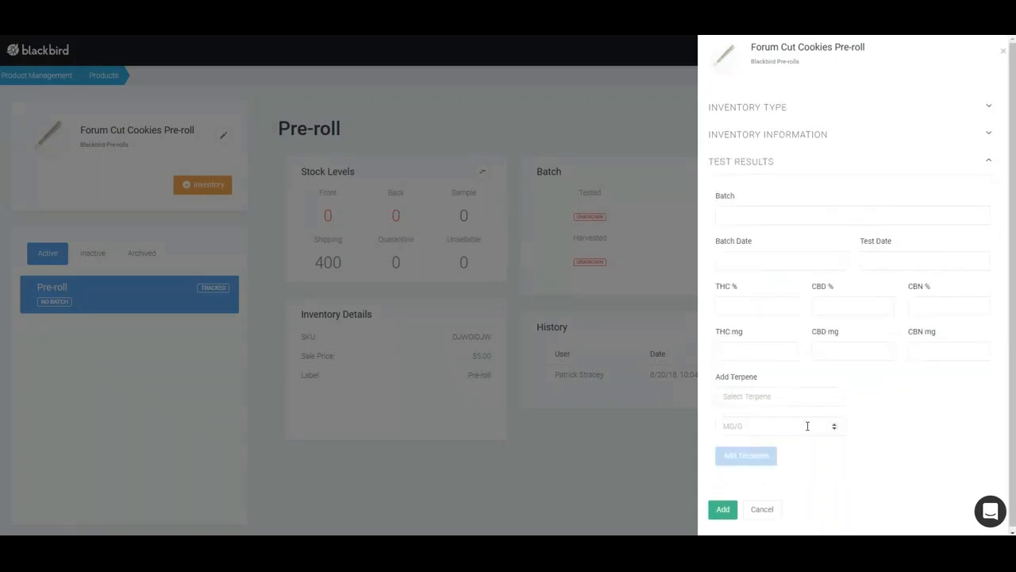
{"action": "left_click", "coordinate": [766, 214]}
{"action": "type", "text": "bATCH"}
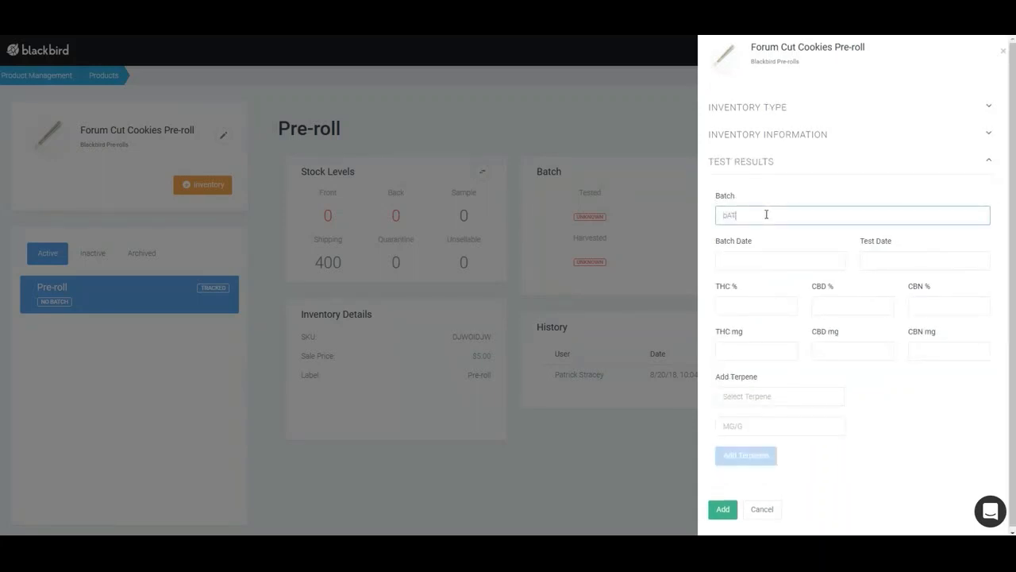
{"action": "key", "text": "BackSpace"}
{"action": "key", "text": "BackSpace"}
{"action": "key", "text": "BackSpace"}
{"action": "key", "text": "BackSpace"}
{"action": "key", "text": "BackSpace"}
{"action": "type", "text": "BATCH 546"}
{"action": "left_click", "coordinate": [779, 258]}
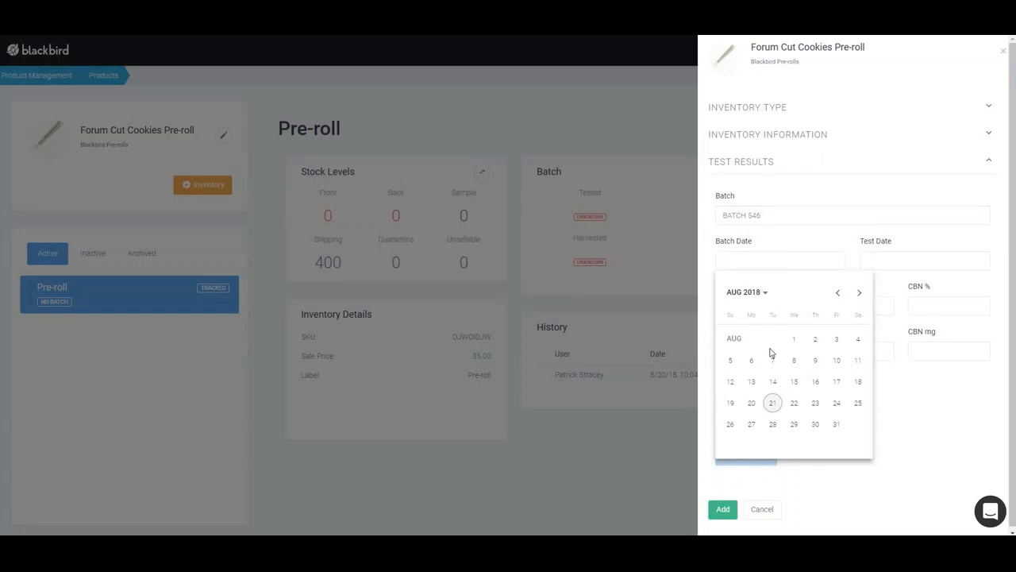
{"action": "left_click", "coordinate": [734, 403]}
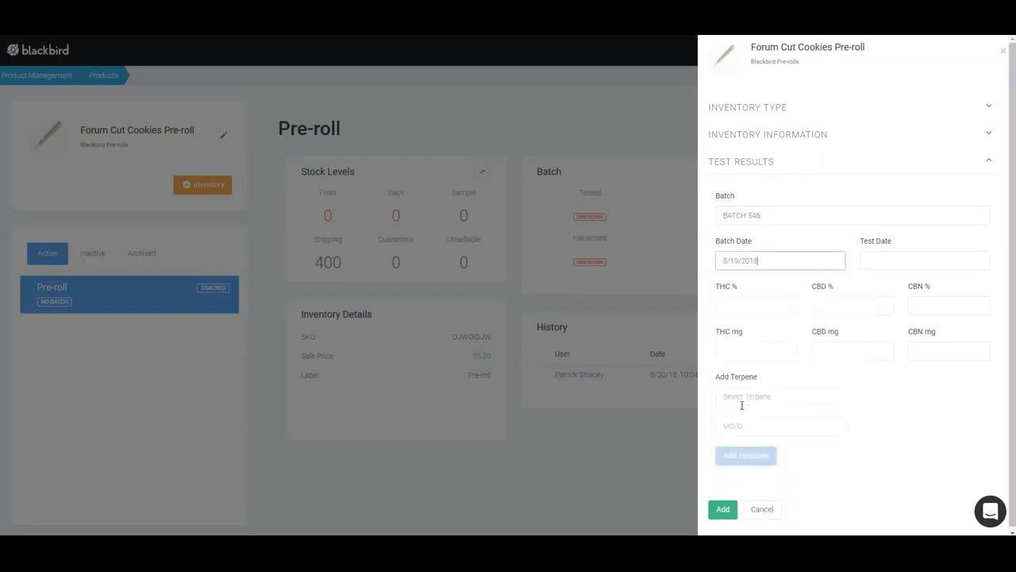
{"action": "left_click", "coordinate": [723, 508]}
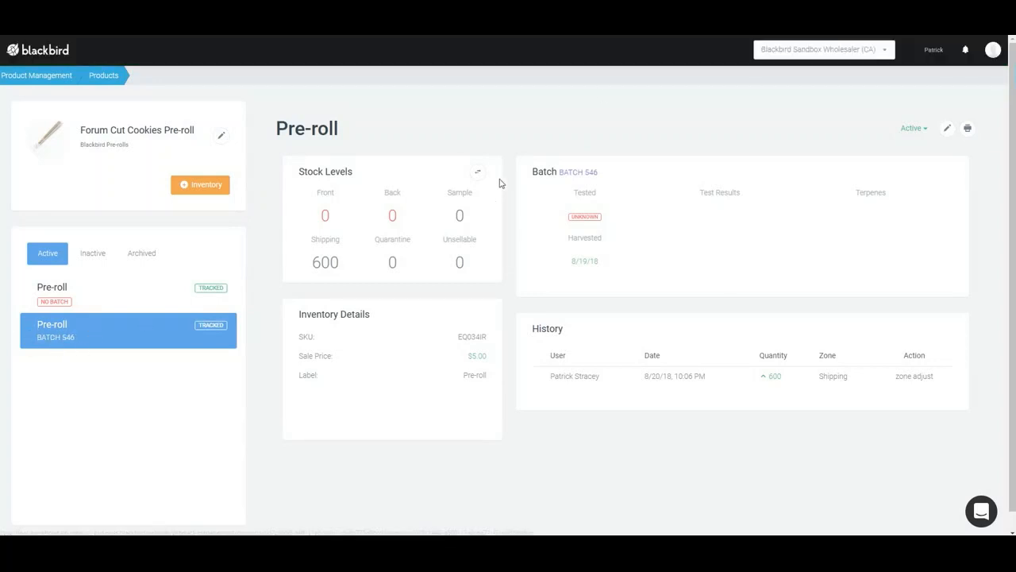
Step: Go to inventory management and inspect the product category and inventory location filter options
{"action": "left_click", "coordinate": [164, 311]}
{"action": "left_click", "coordinate": [161, 322]}
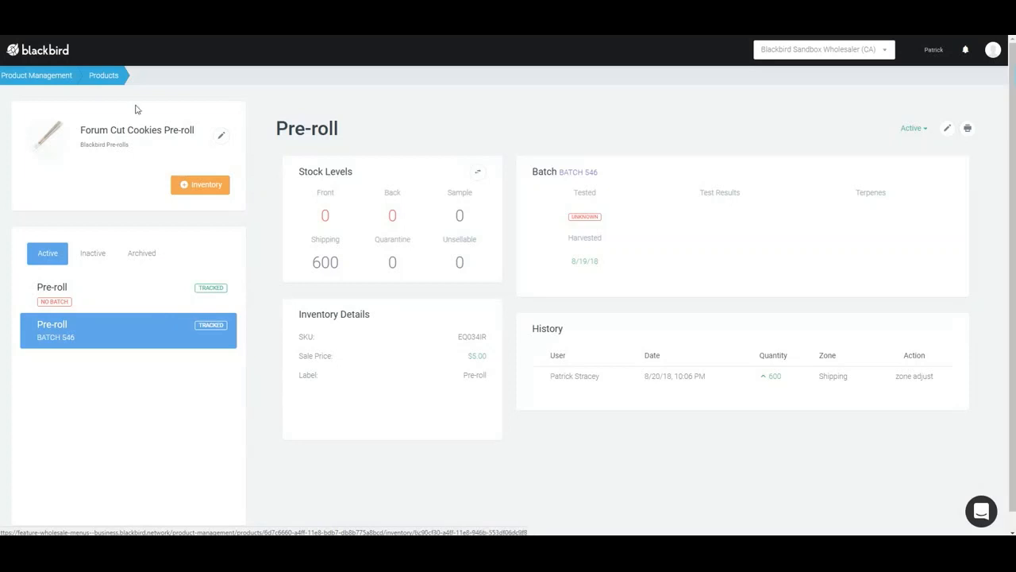
{"action": "left_click", "coordinate": [98, 84]}
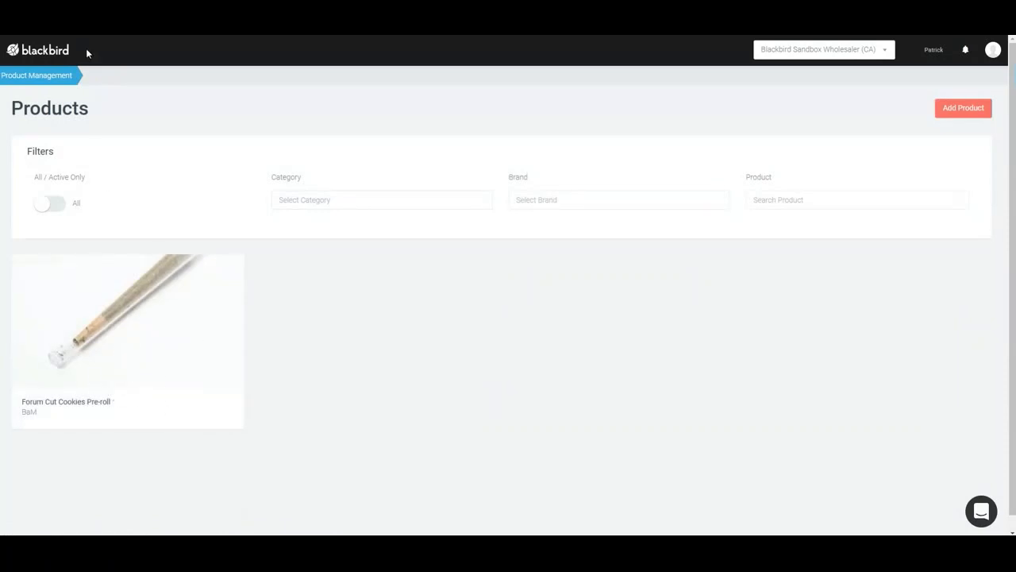
{"action": "left_click", "coordinate": [56, 77]}
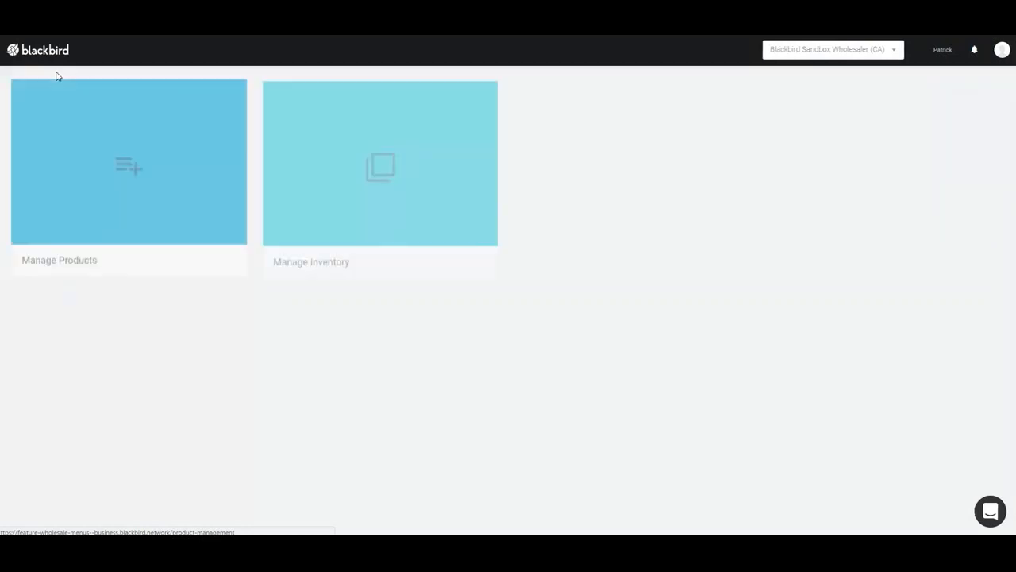
{"action": "left_click", "coordinate": [388, 192]}
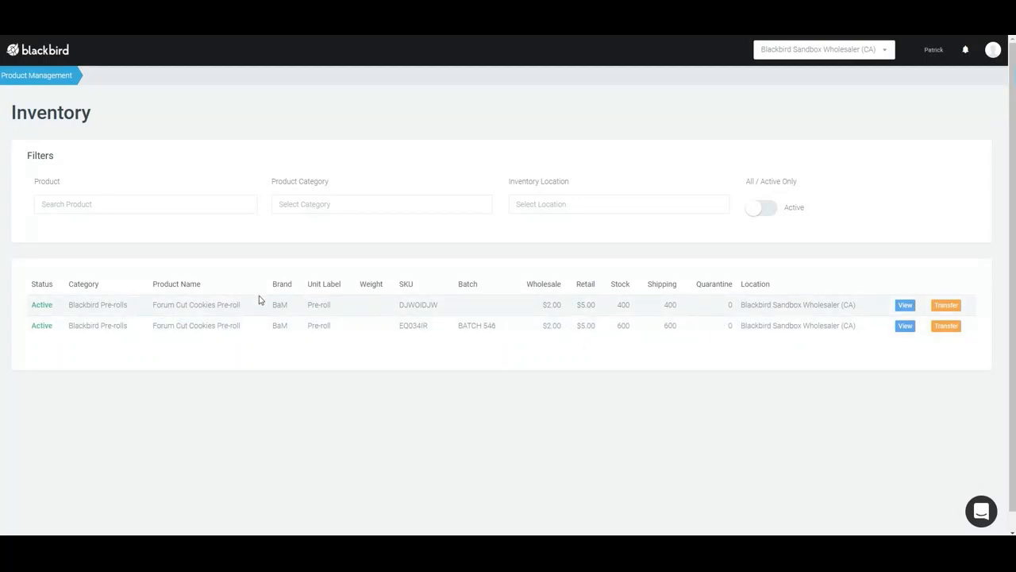
{"action": "left_click", "coordinate": [348, 204]}
{"action": "left_click", "coordinate": [535, 203]}
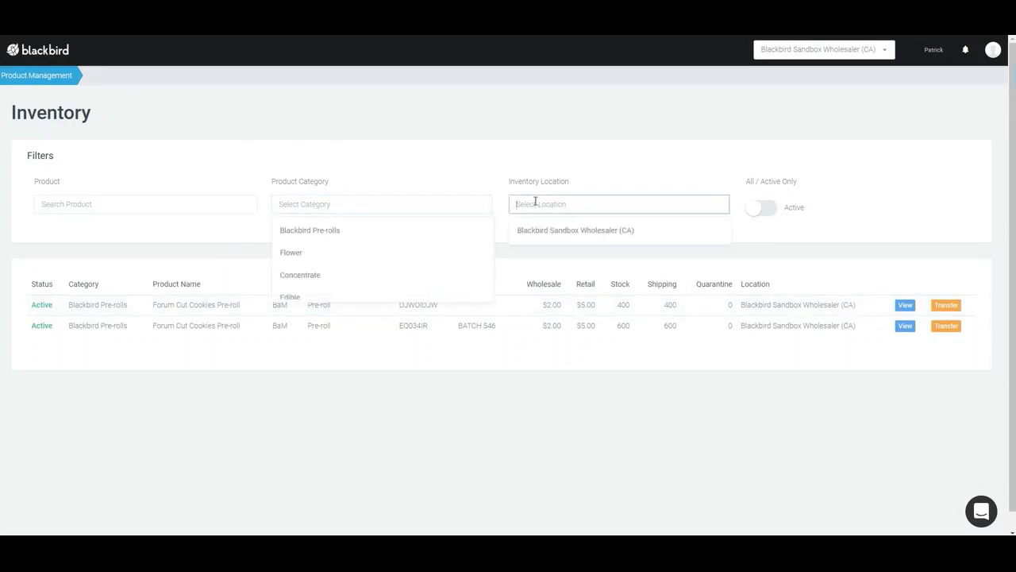
{"action": "left_click", "coordinate": [476, 186]}
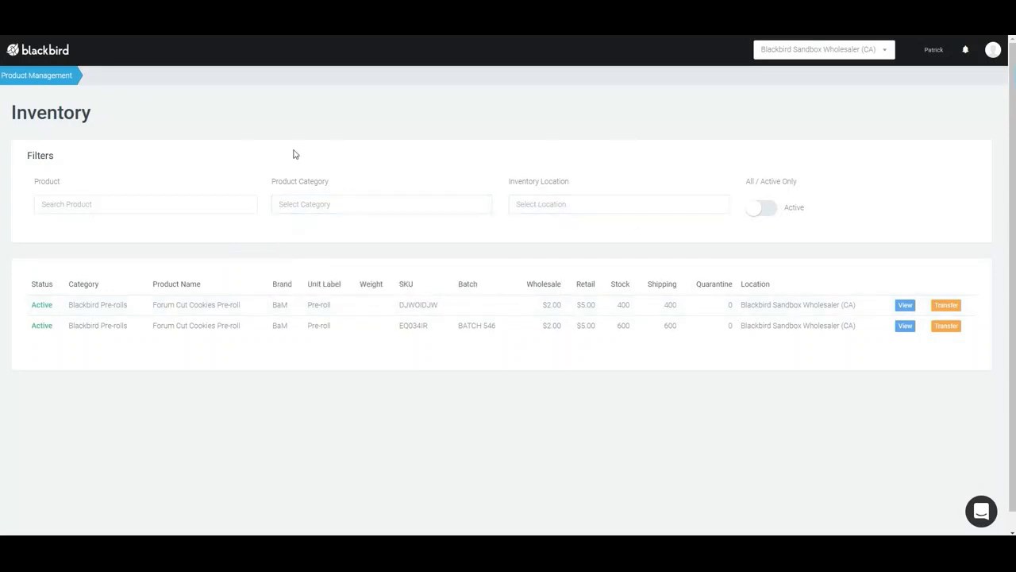